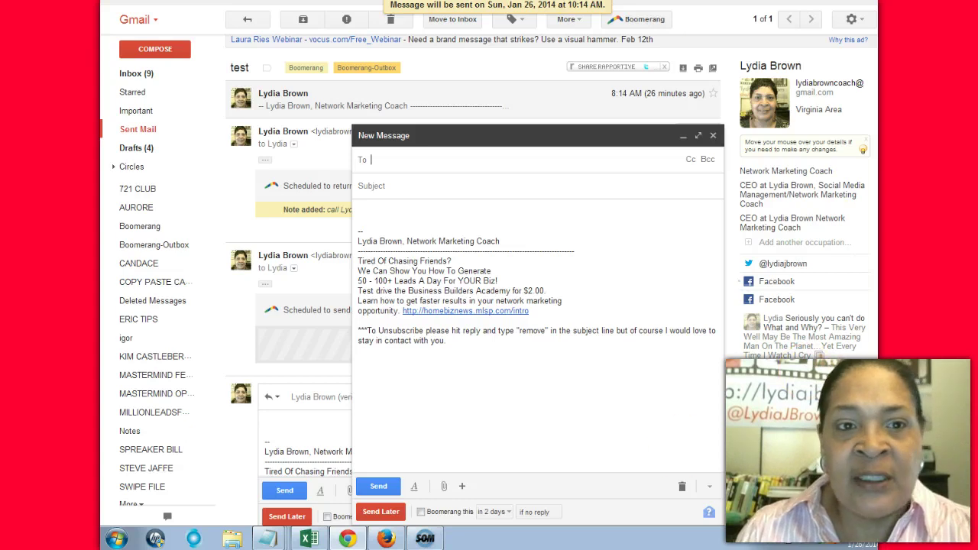
- Look over the Boomerang for Gmail product page, then go back to the Gmail inbox
key(ctrl+Tab)
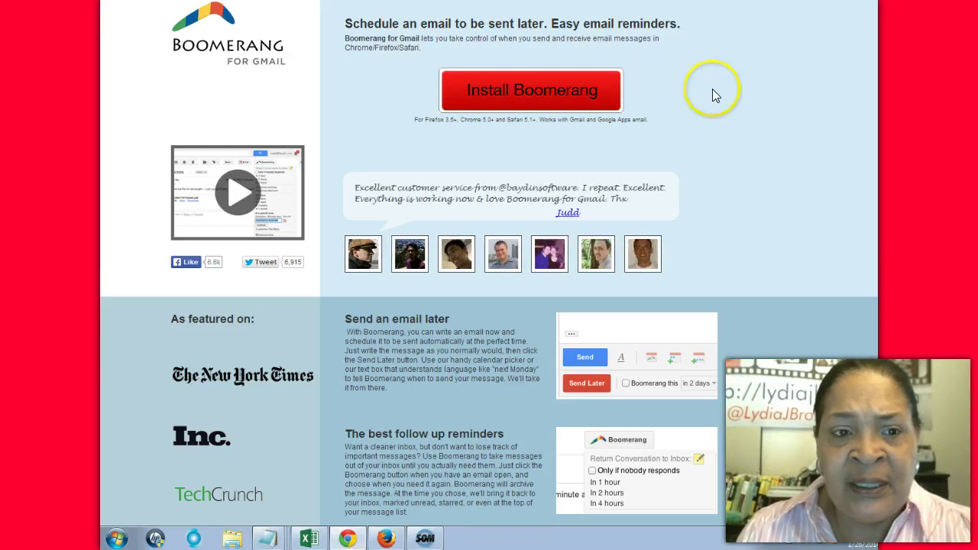
click(386, 538)
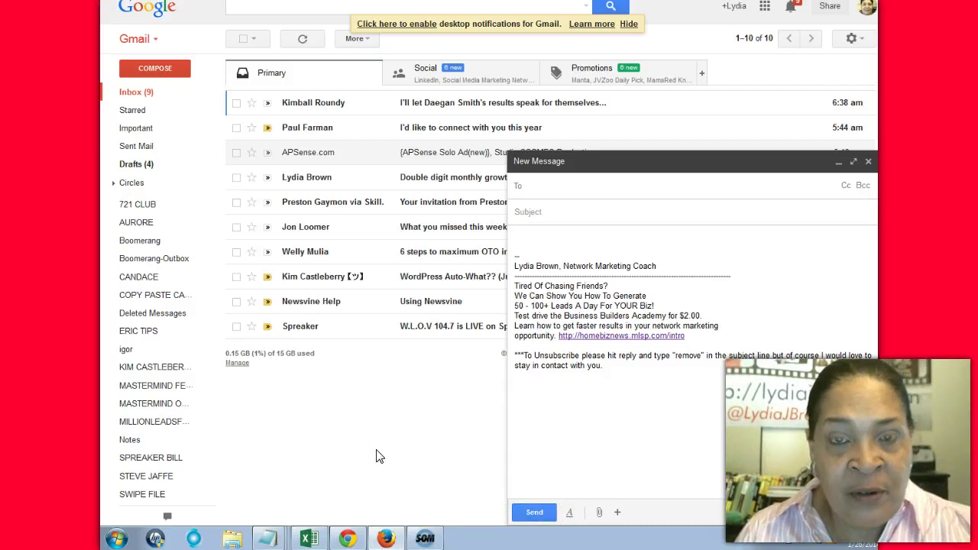
- Discard the empty compose window and start a fresh message
click(348, 538)
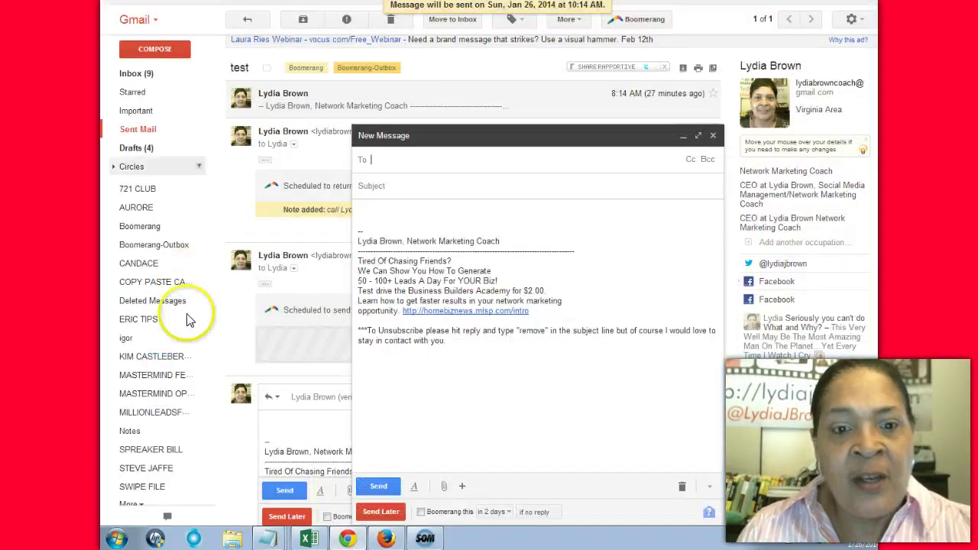
click(713, 136)
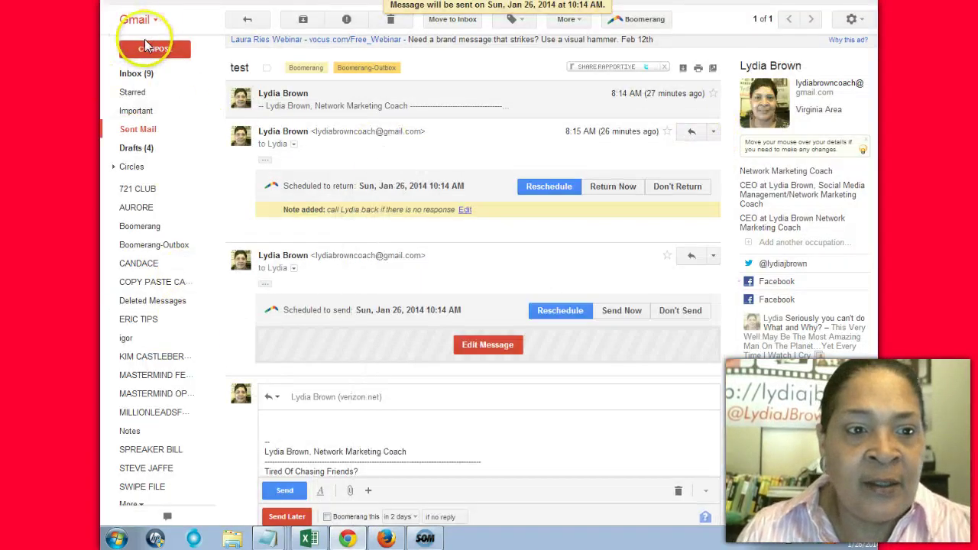
click(147, 49)
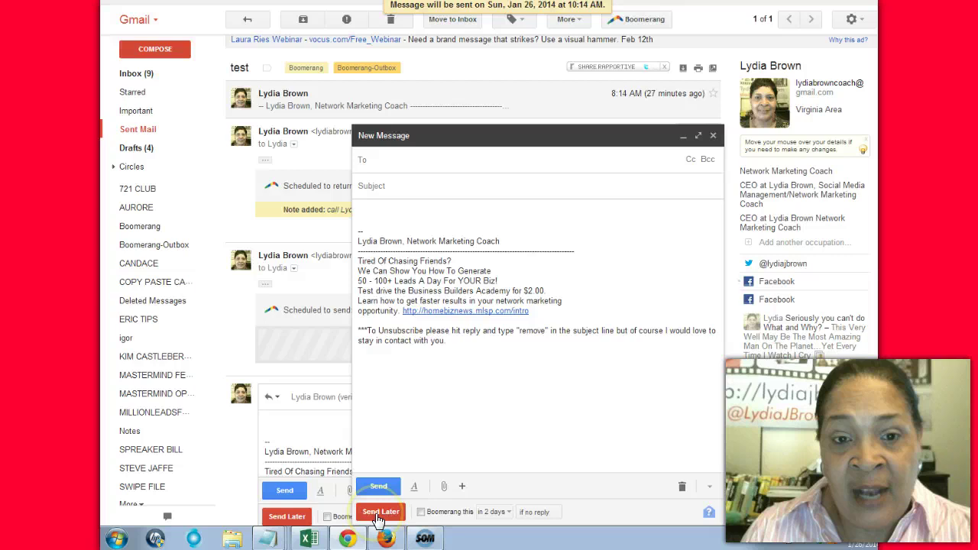
- Address the message to the contact's verizon.net address with the subject 'test'
click(385, 159)
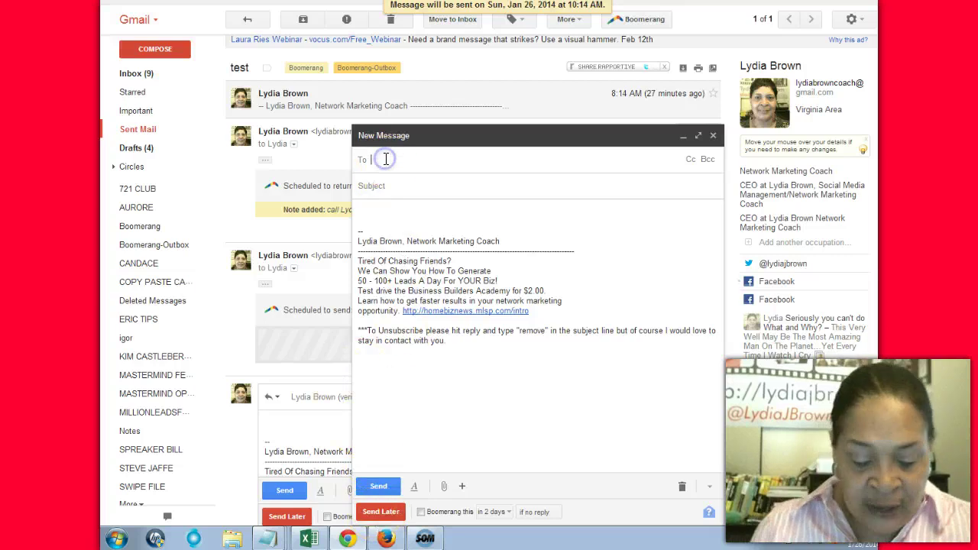
text(lyd)
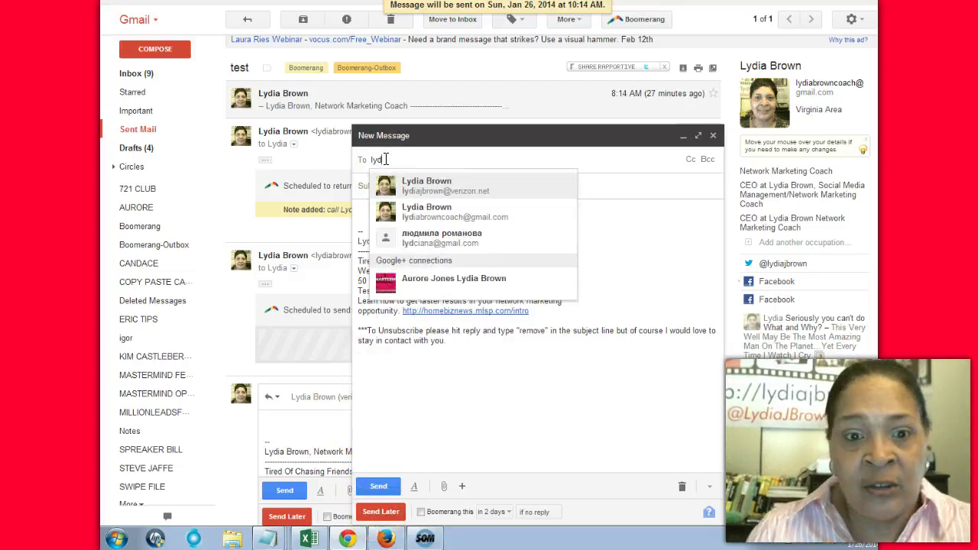
click(431, 187)
click(413, 190)
text(t)
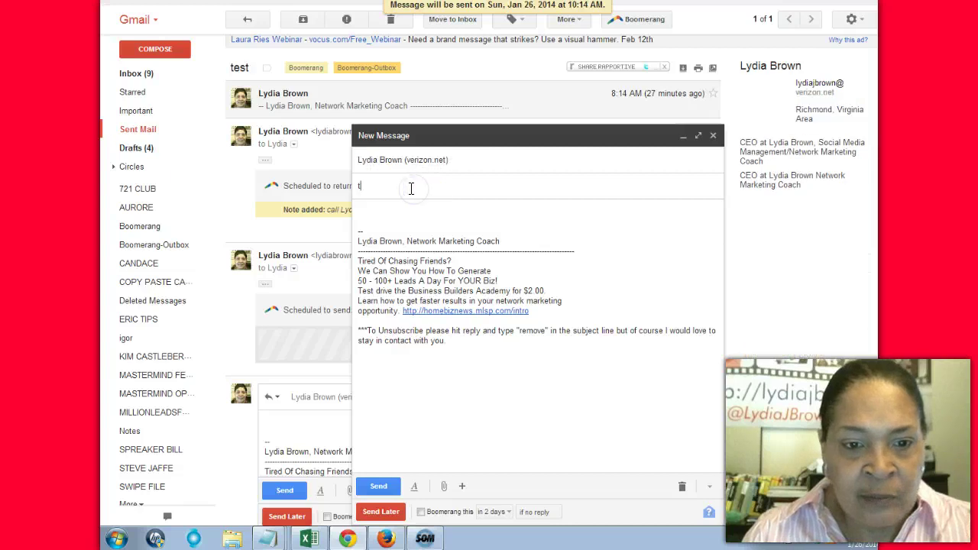
text(est)
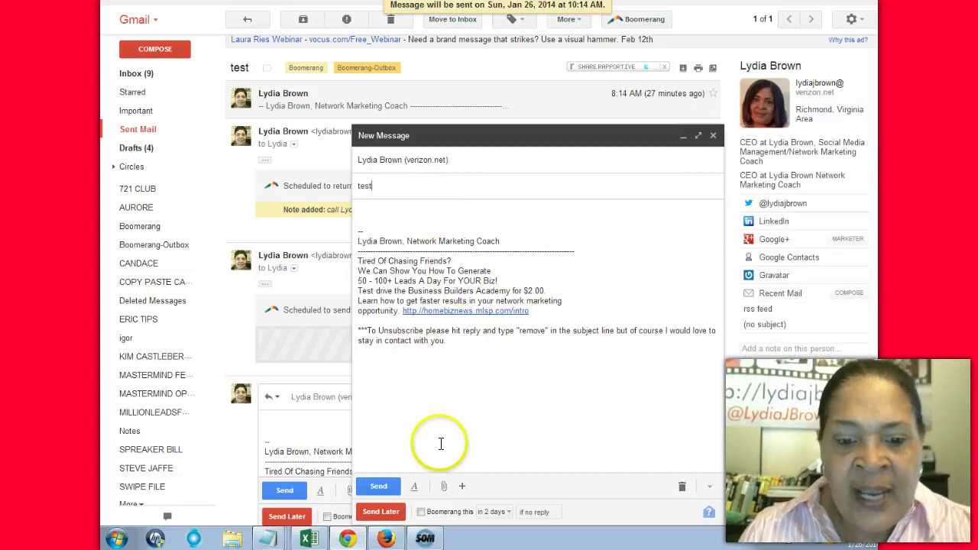
- Schedule the draft with Send Later for Thu, Jan 30, 2014 at 8:42 AM
click(375, 517)
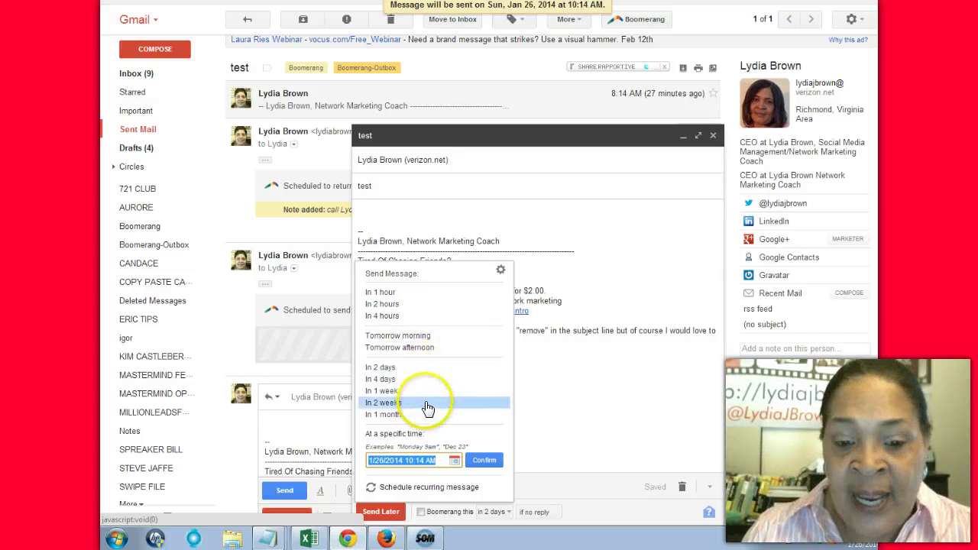
click(433, 463)
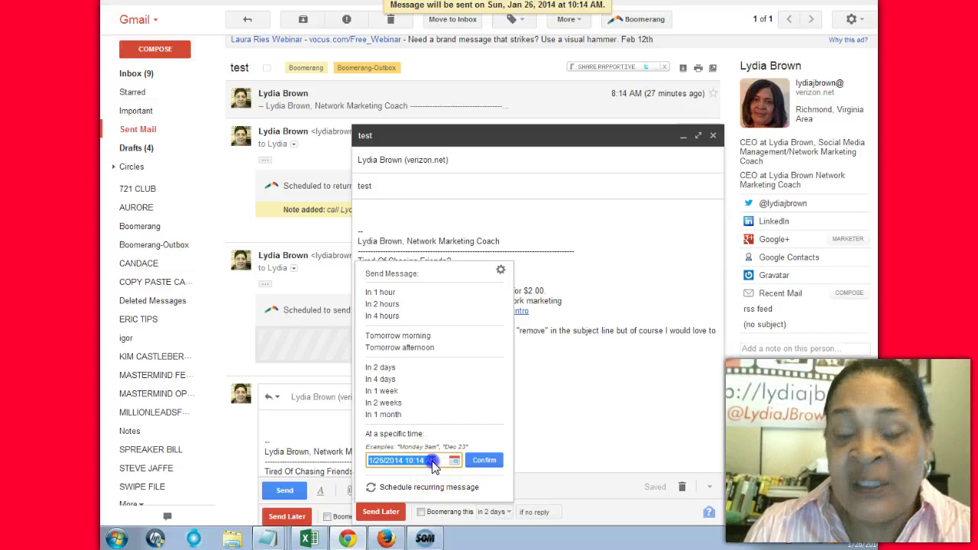
drag(433, 463, 451, 455)
click(455, 460)
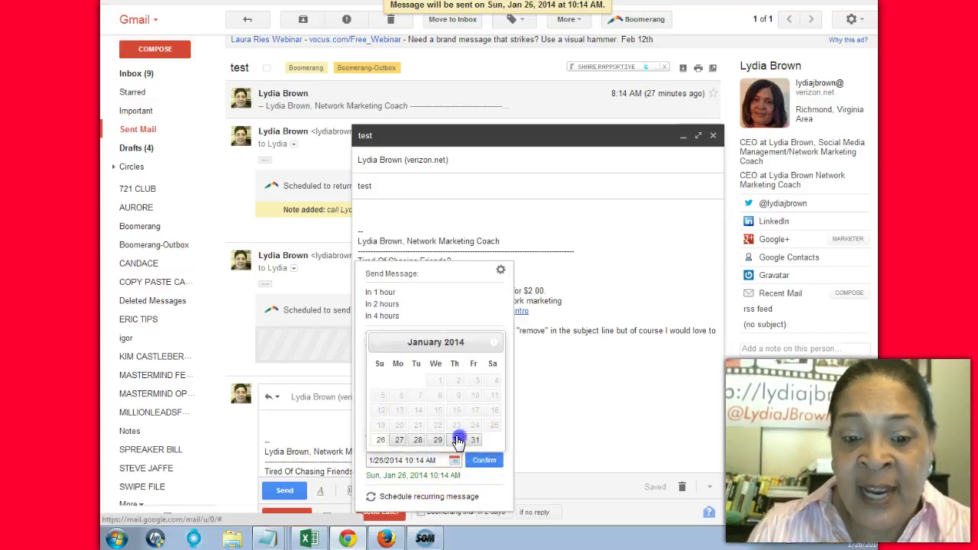
click(457, 439)
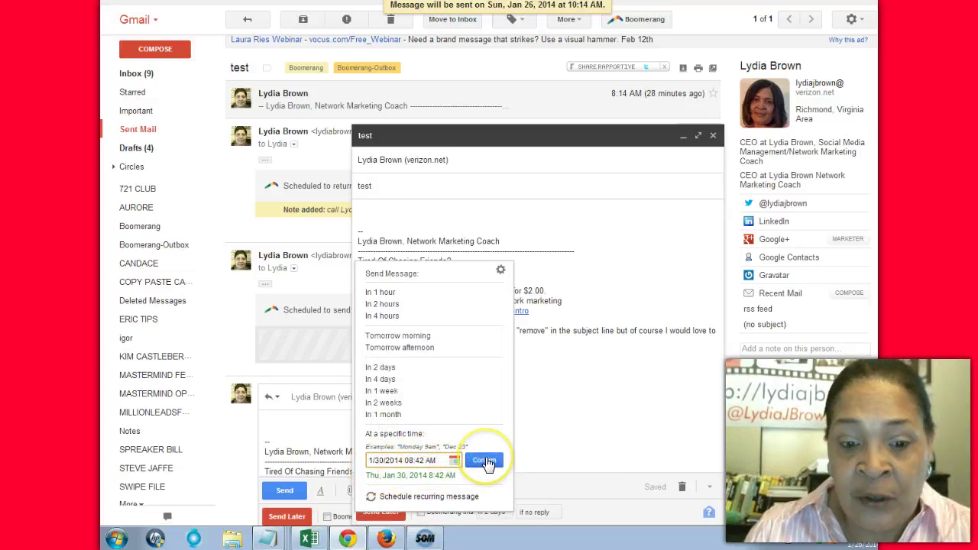
click(545, 417)
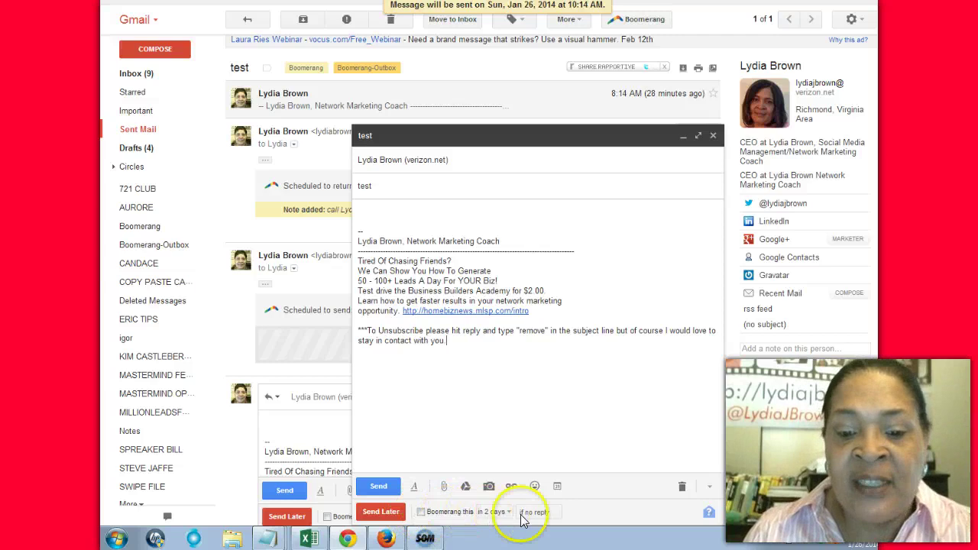
- Turn on 'Boomerang this' to return the draft in 2 days if no reply
click(421, 512)
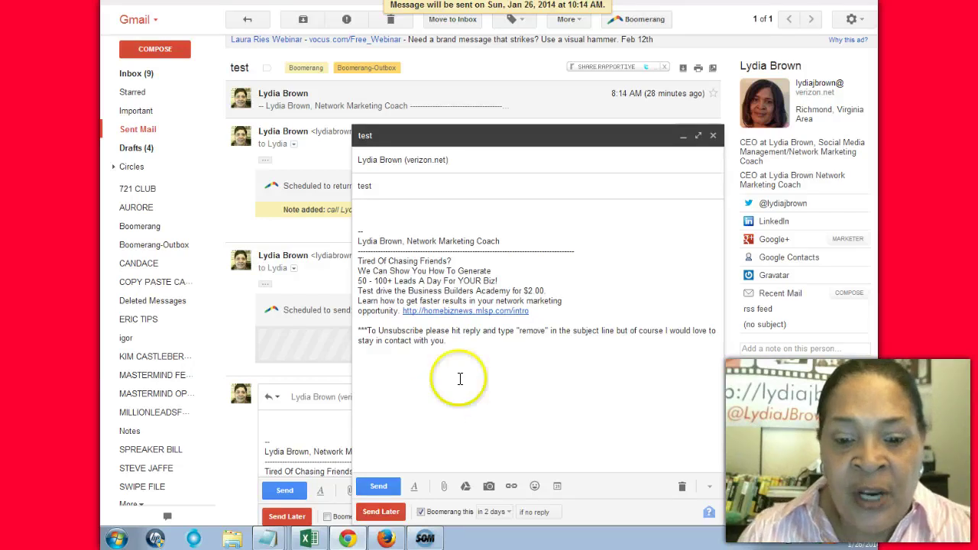
click(507, 512)
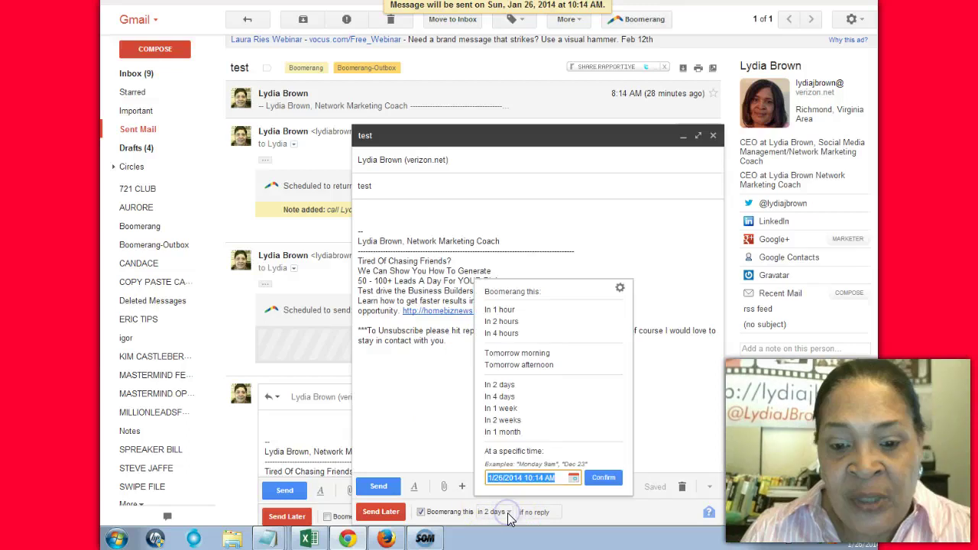
click(660, 392)
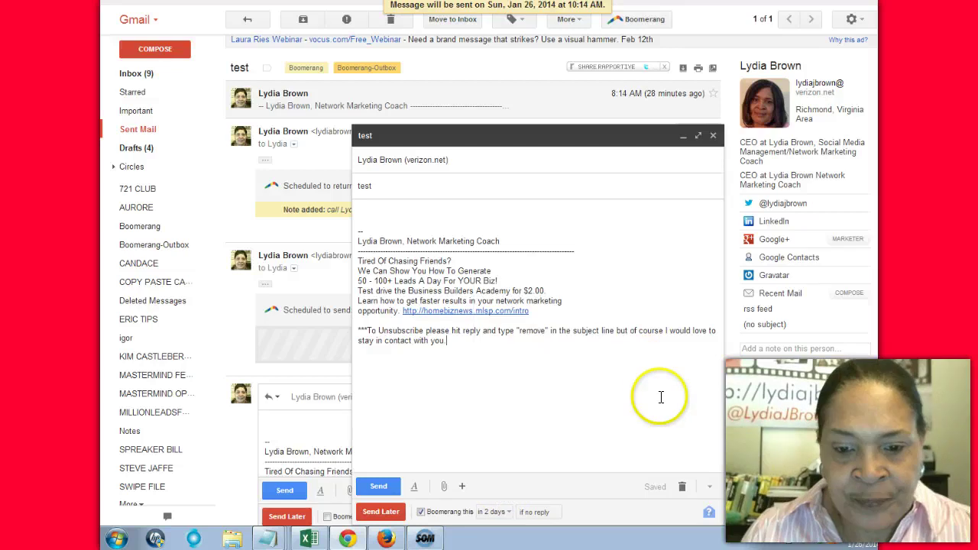
click(555, 515)
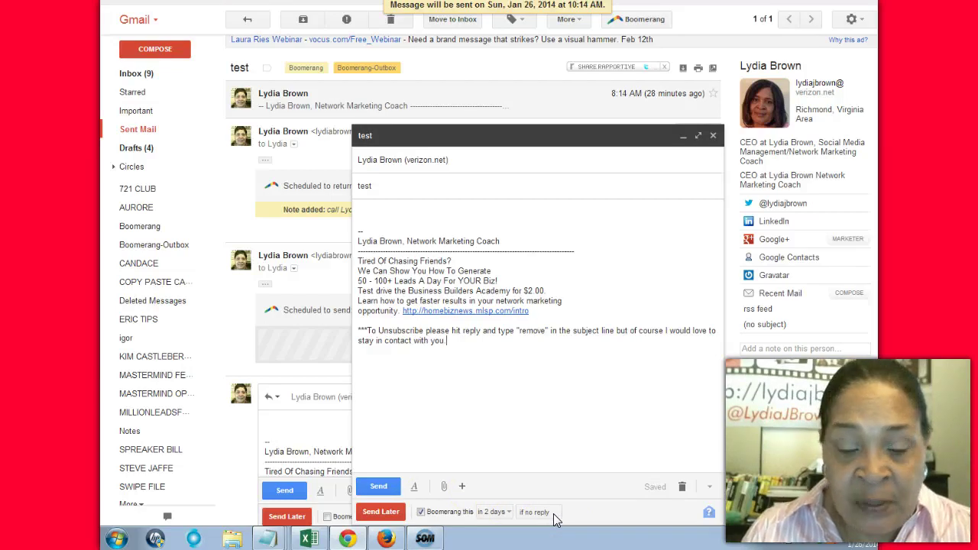
click(539, 494)
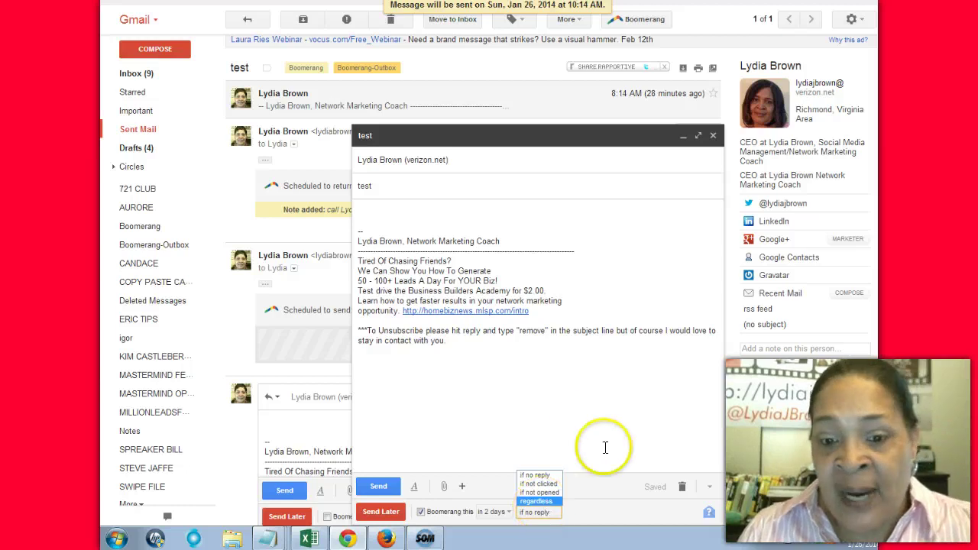
click(581, 425)
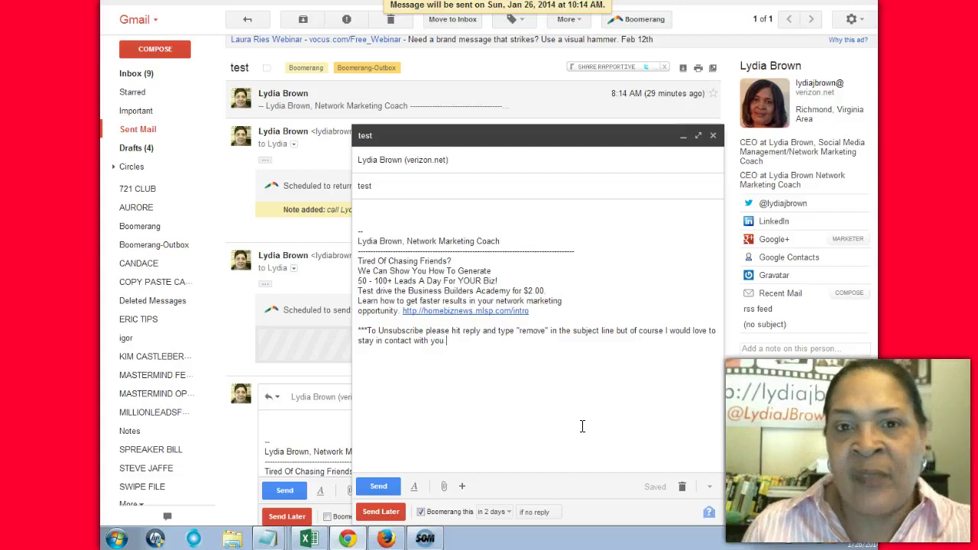
- Request a read receipt for the test draft
click(583, 422)
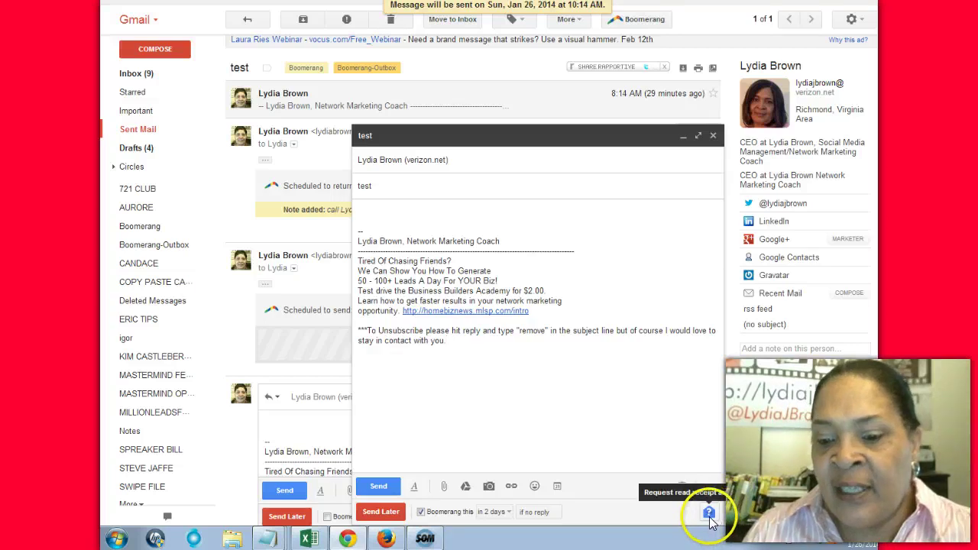
click(709, 514)
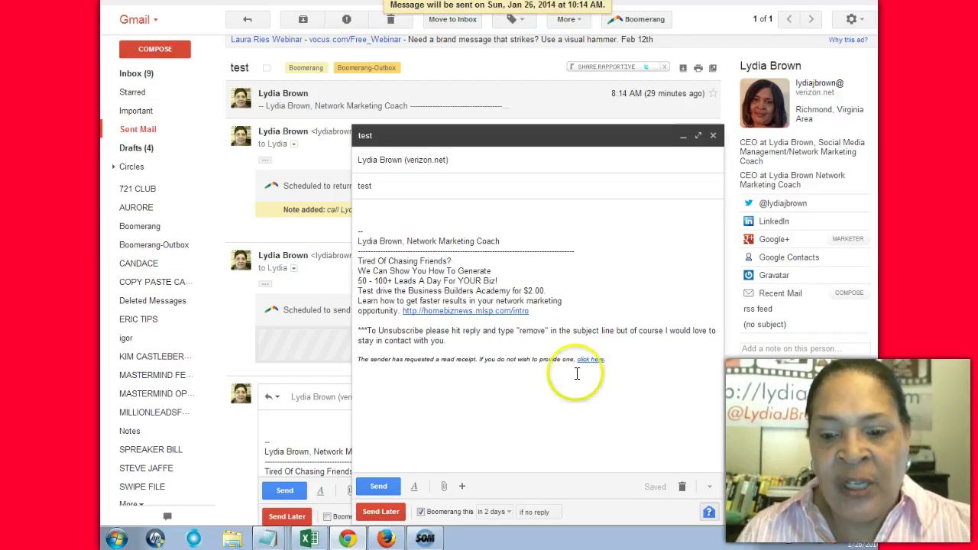
- Confirm sending later at Sun, Jan 26, 10:14 AM and refresh Sent Mail
click(378, 513)
click(486, 463)
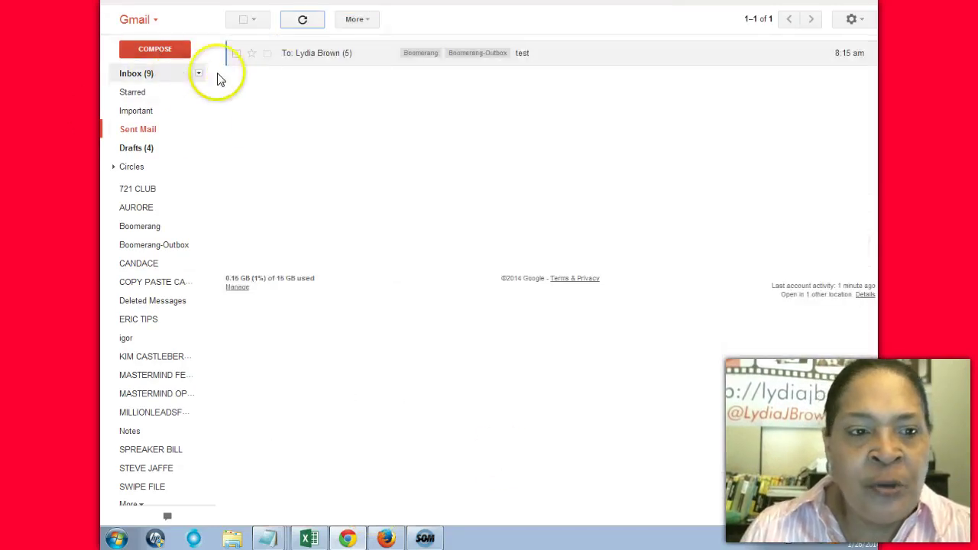
click(141, 134)
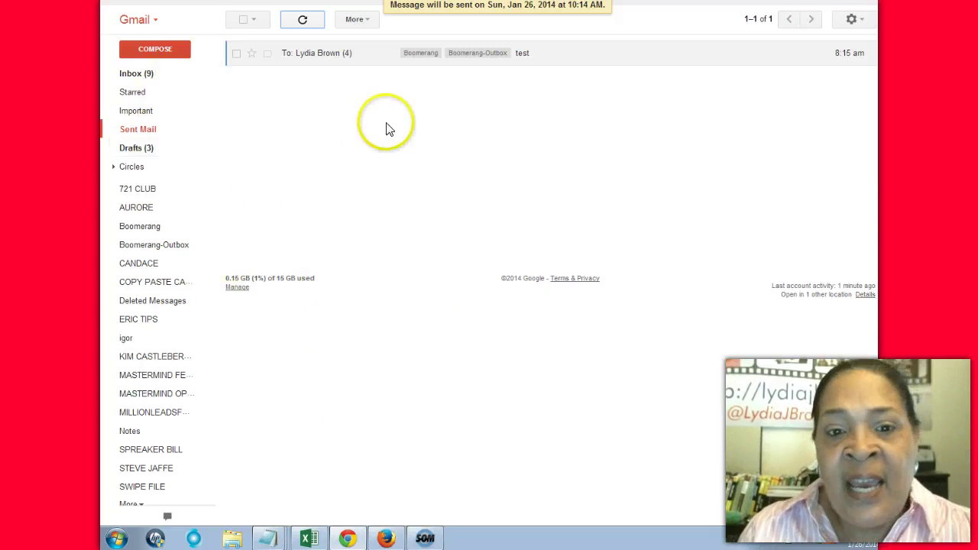
- Open the test conversation from Sent Mail and review its Boomerang return options
click(467, 53)
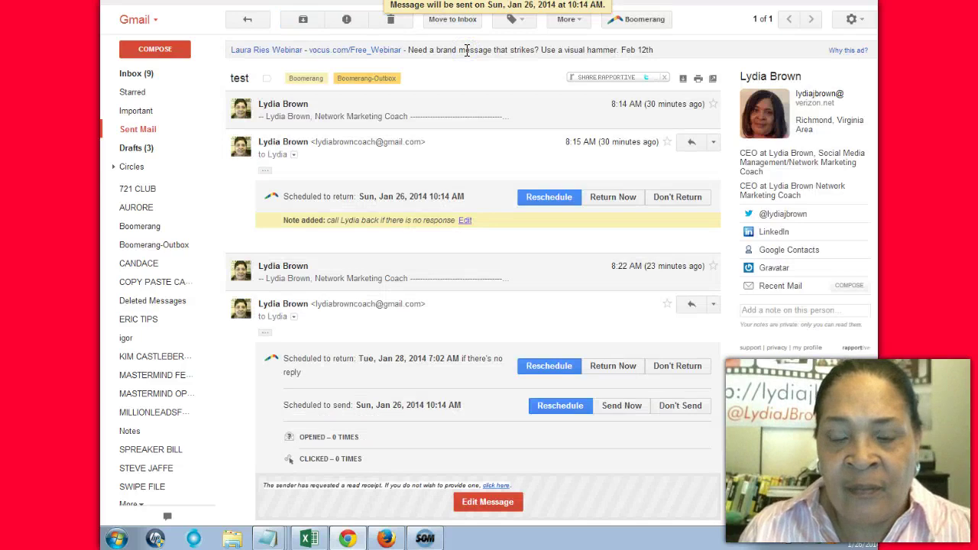
click(644, 21)
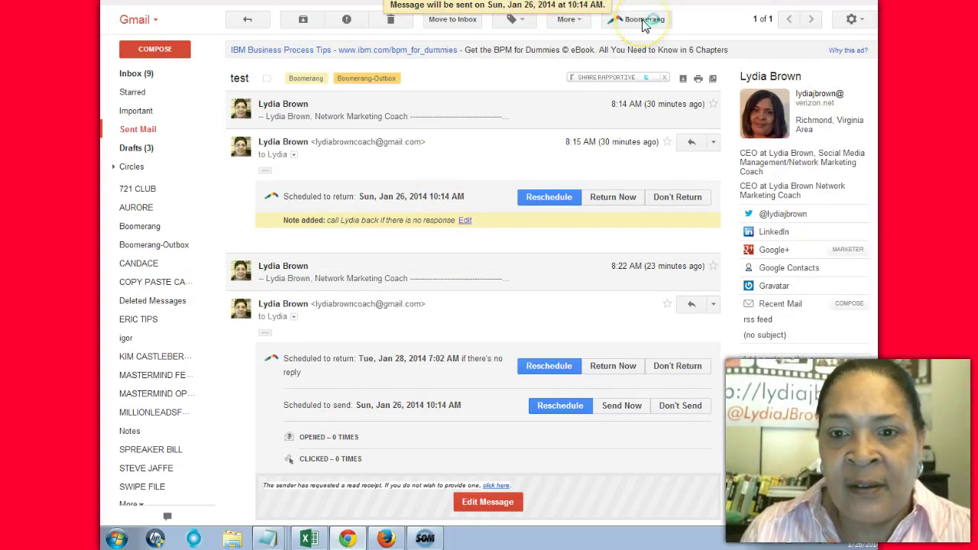
click(638, 24)
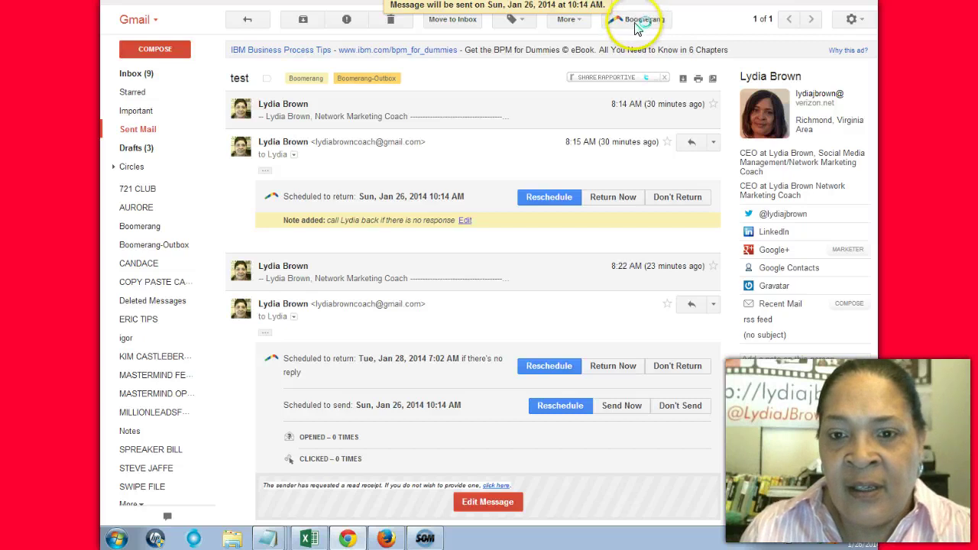
click(634, 25)
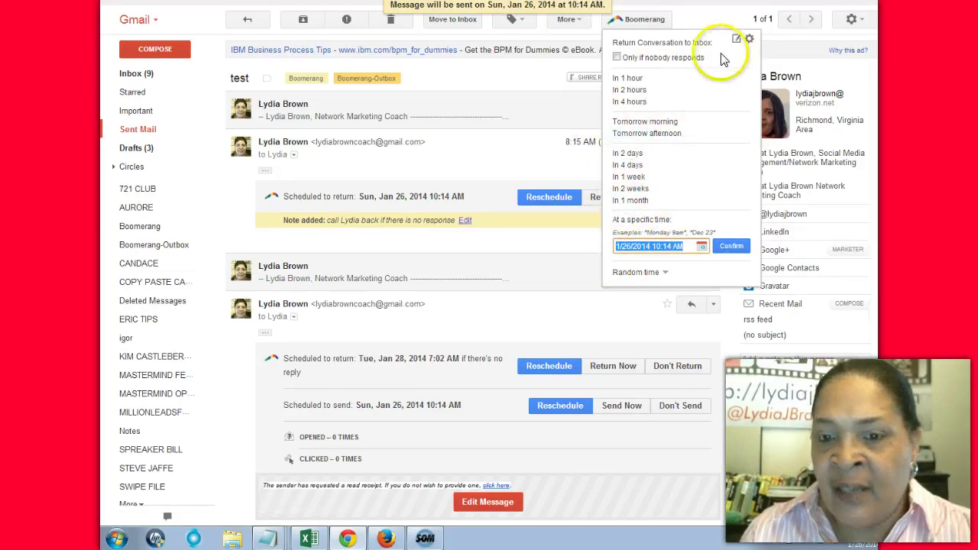
click(515, 79)
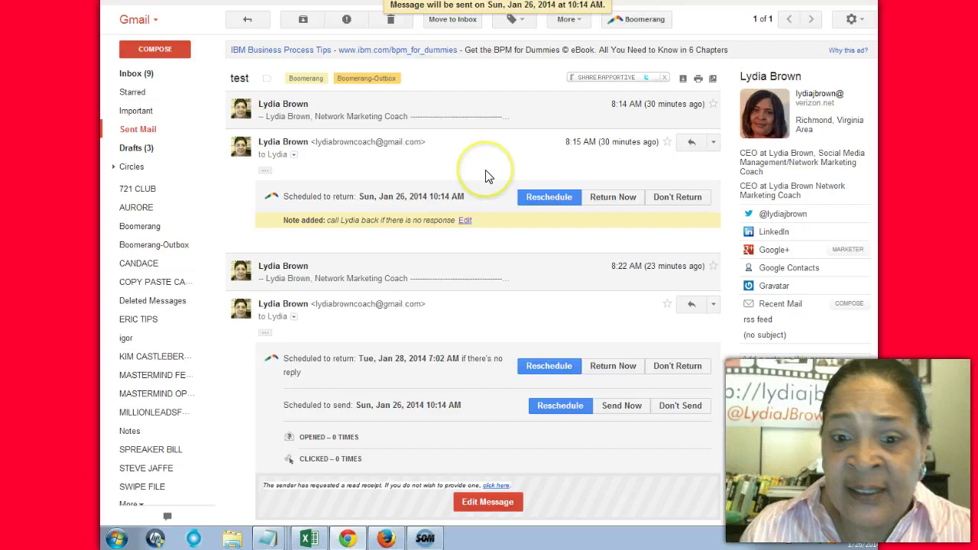
click(549, 198)
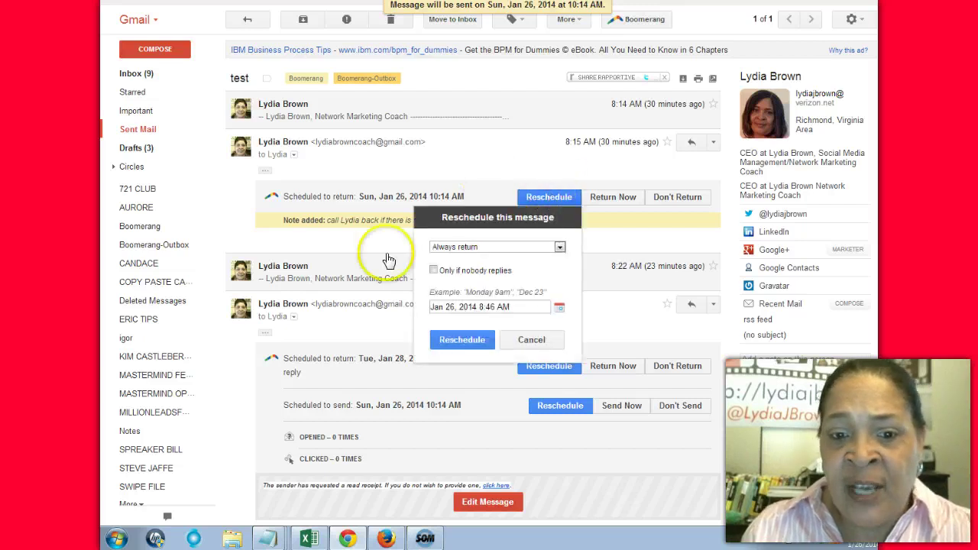
click(558, 248)
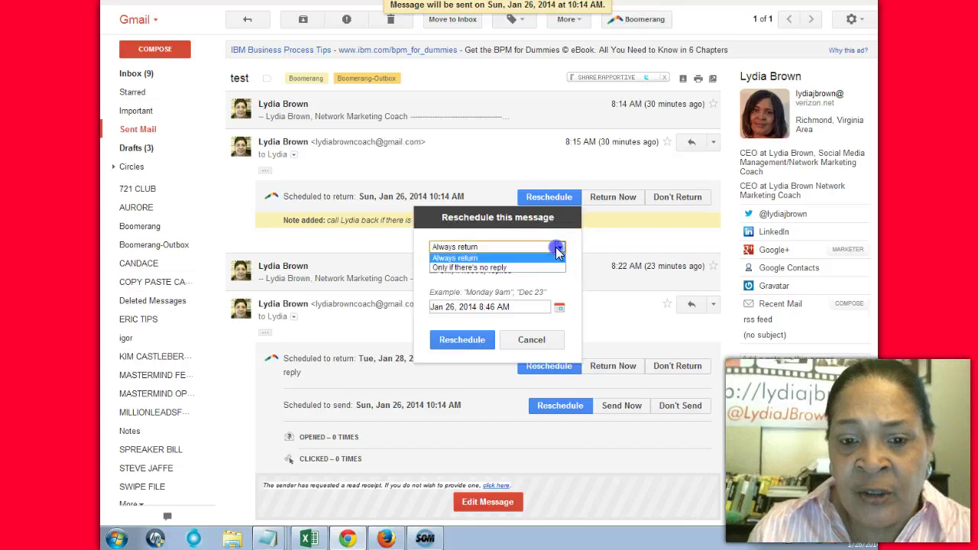
click(504, 248)
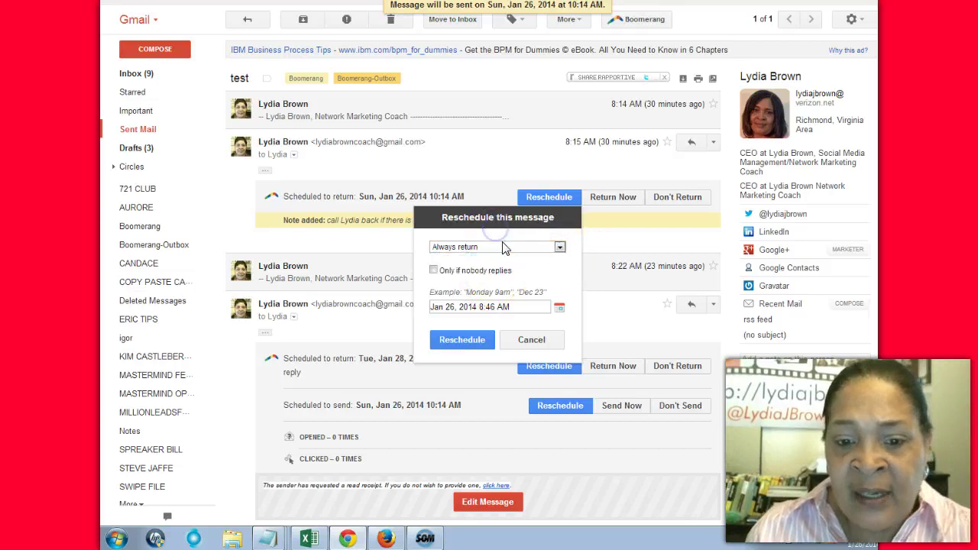
click(530, 339)
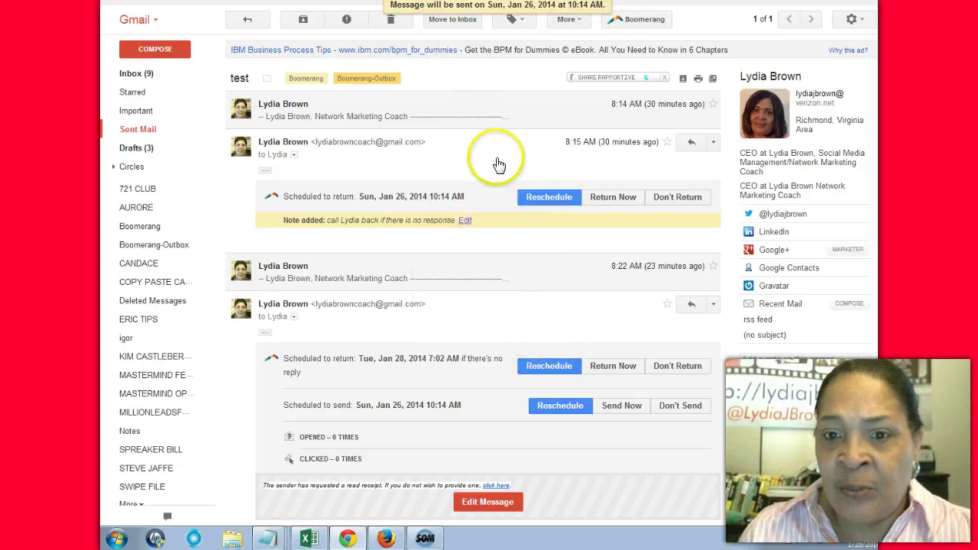
- Expand the earliest test message showing its Jan 28 return and Jan 26 send times
click(358, 117)
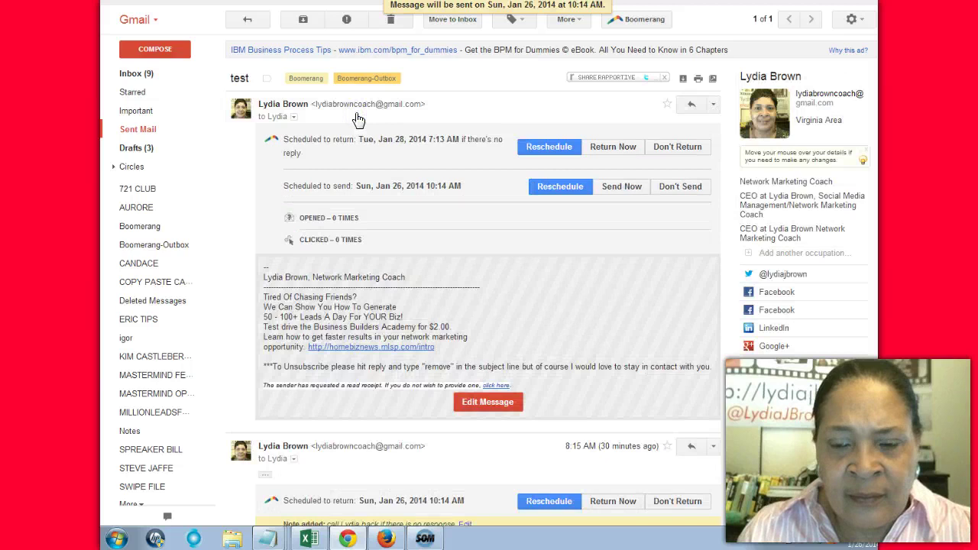
click(714, 110)
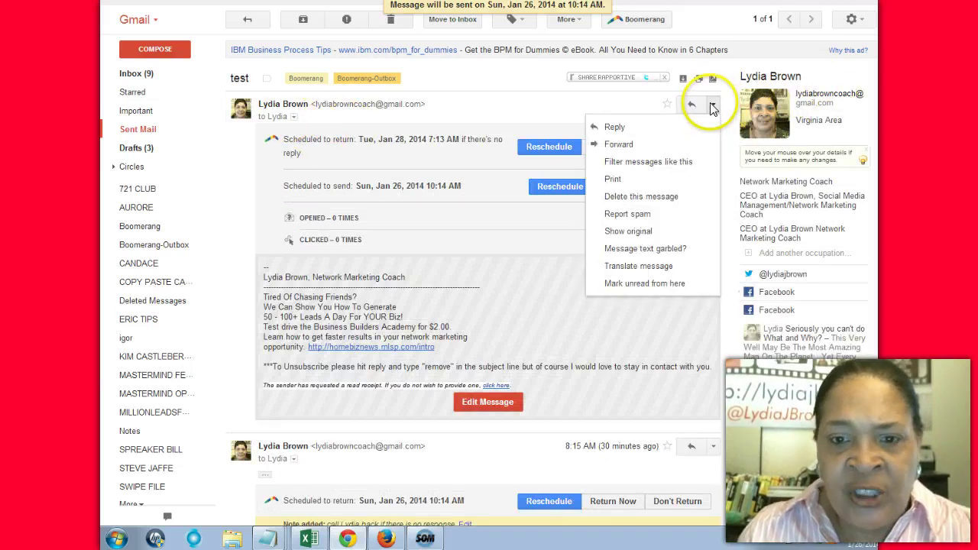
click(496, 115)
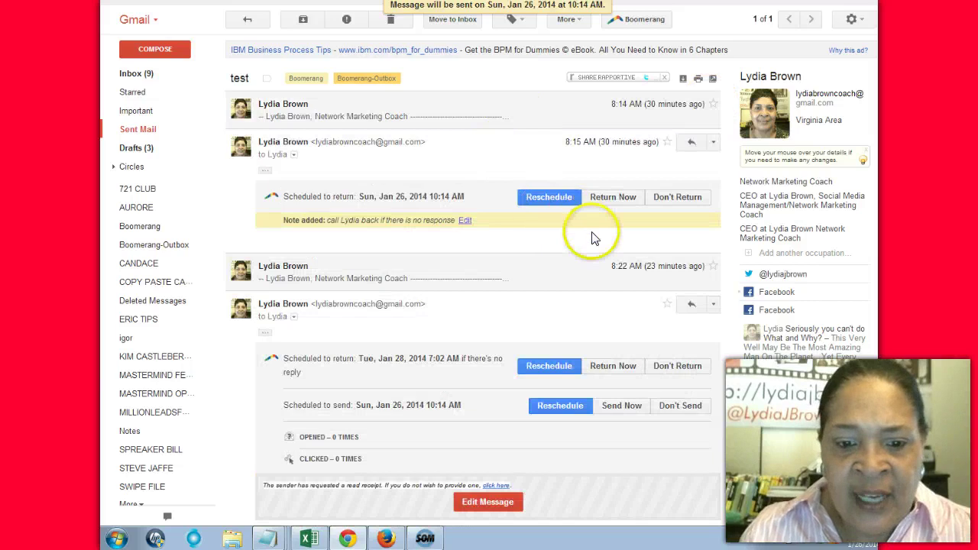
click(340, 114)
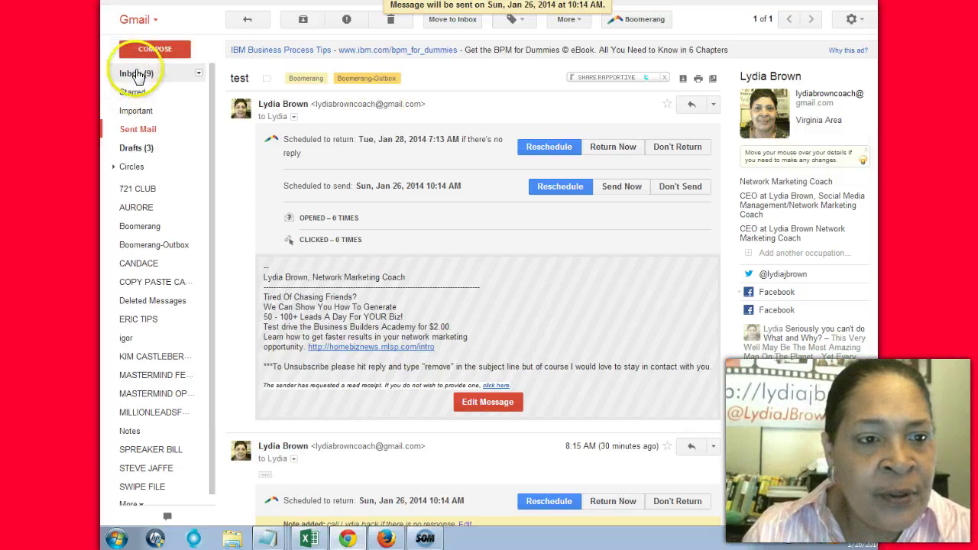
click(166, 50)
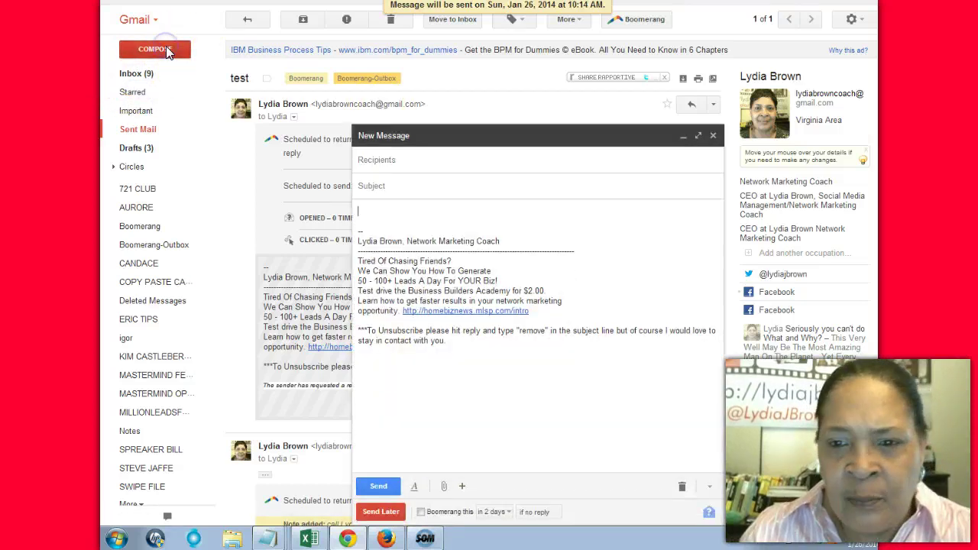
click(711, 136)
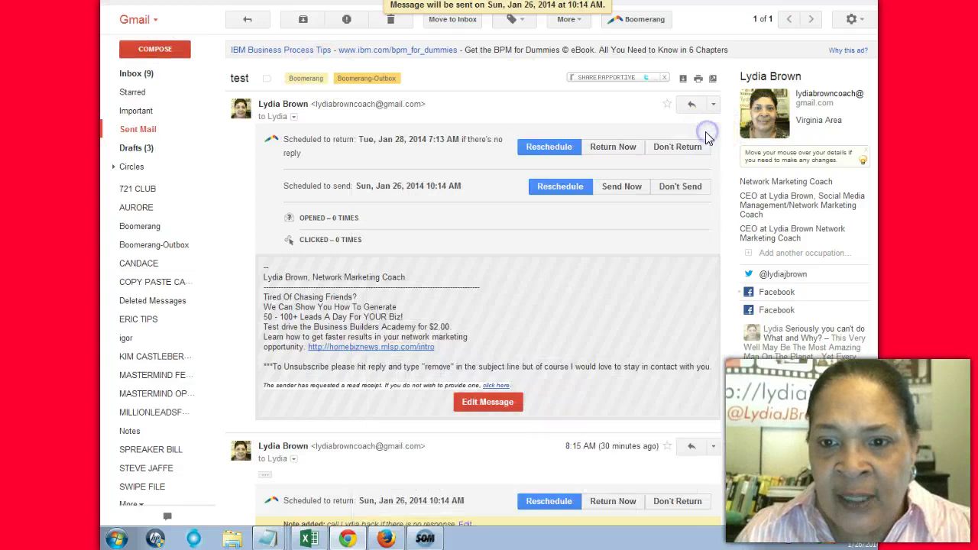
- Save a Boomerang note reminding to call the contact about the proposal in two days
click(646, 20)
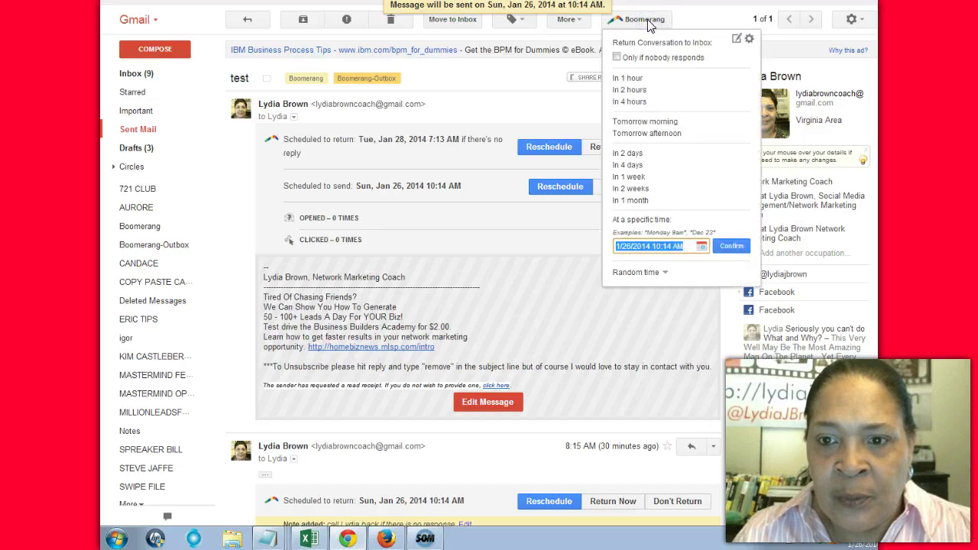
click(738, 40)
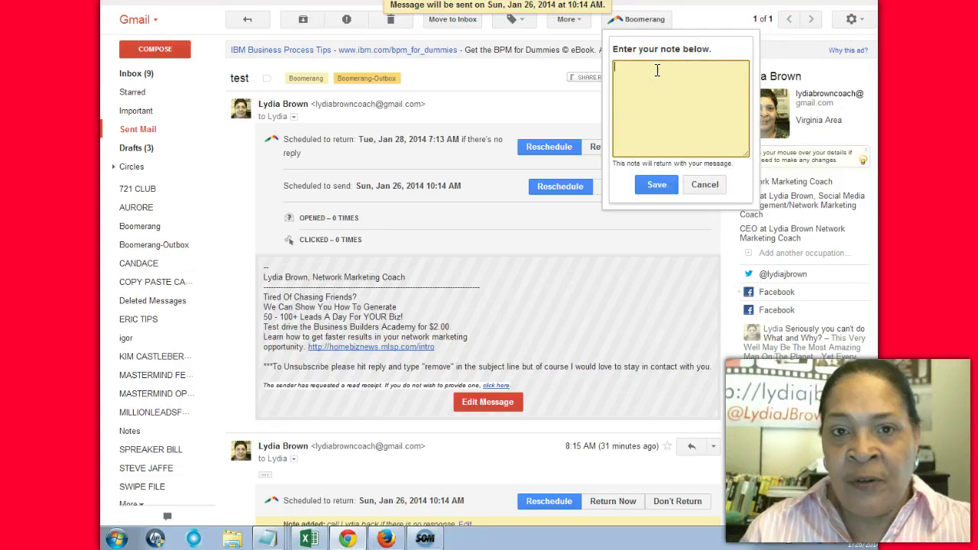
text(Call)
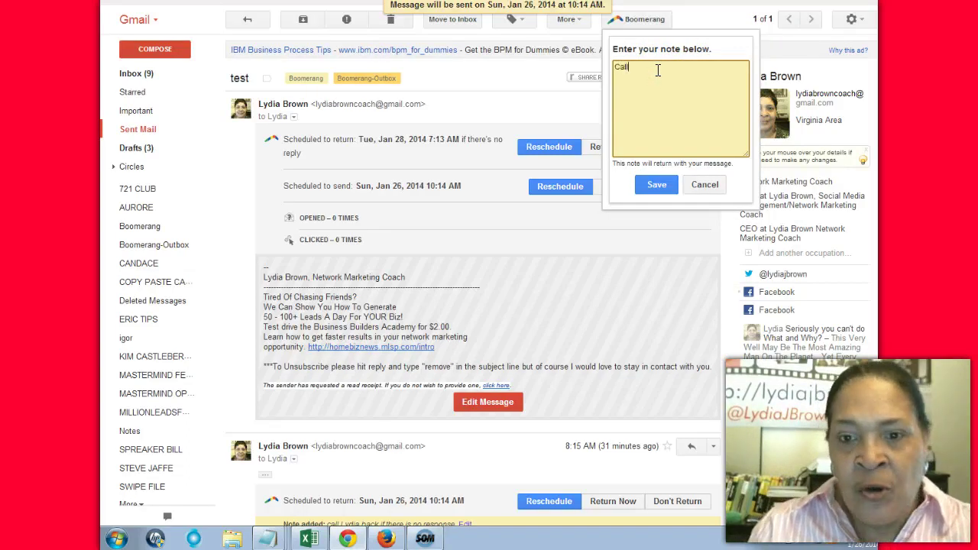
text( Lydia a)
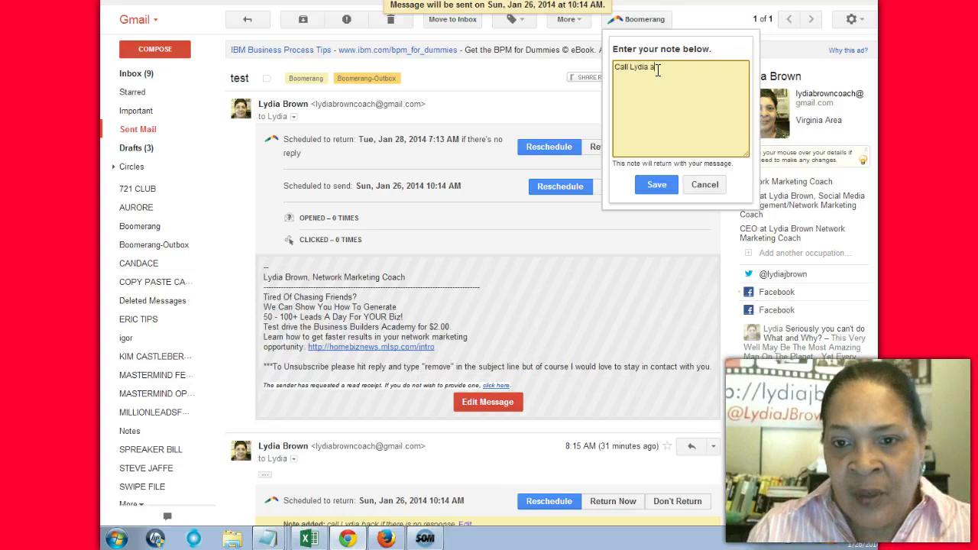
text(bout prop)
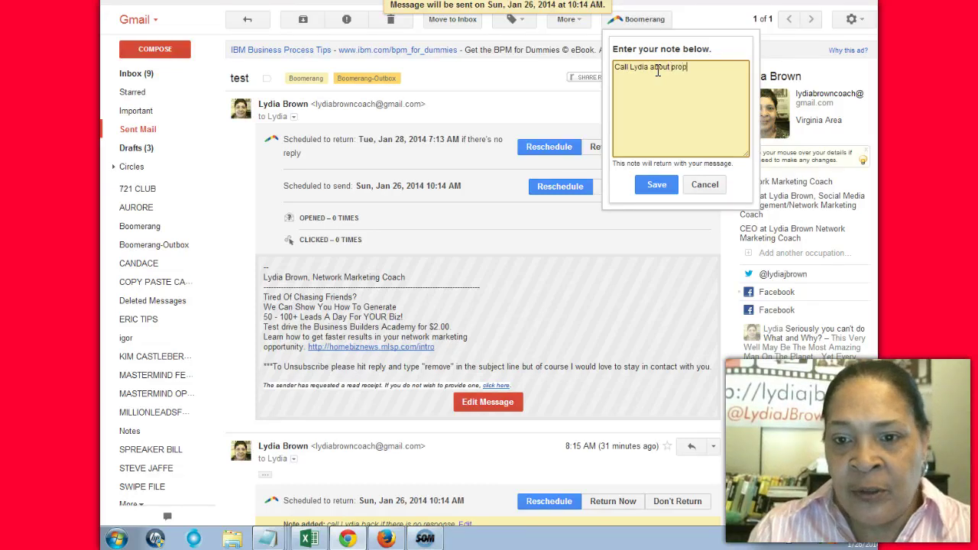
text(osal)
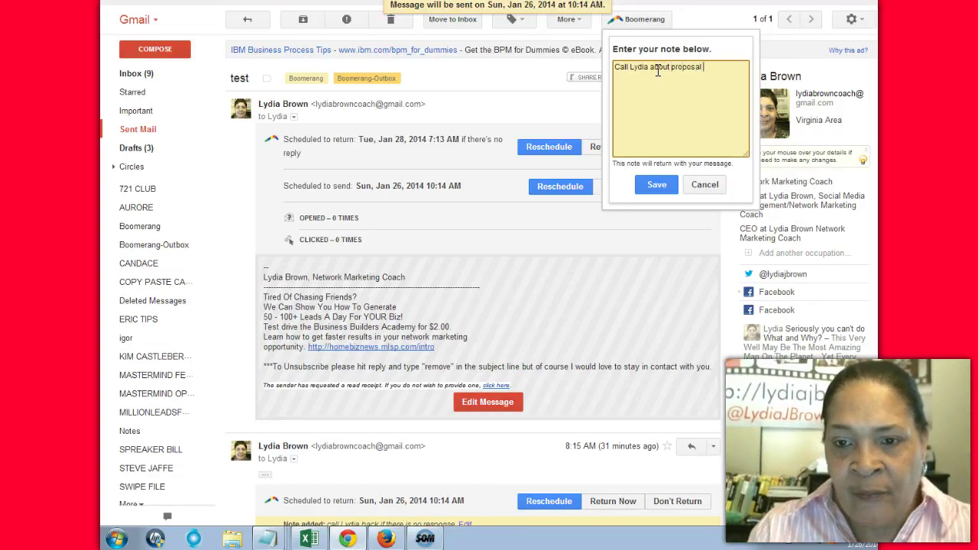
text( two)
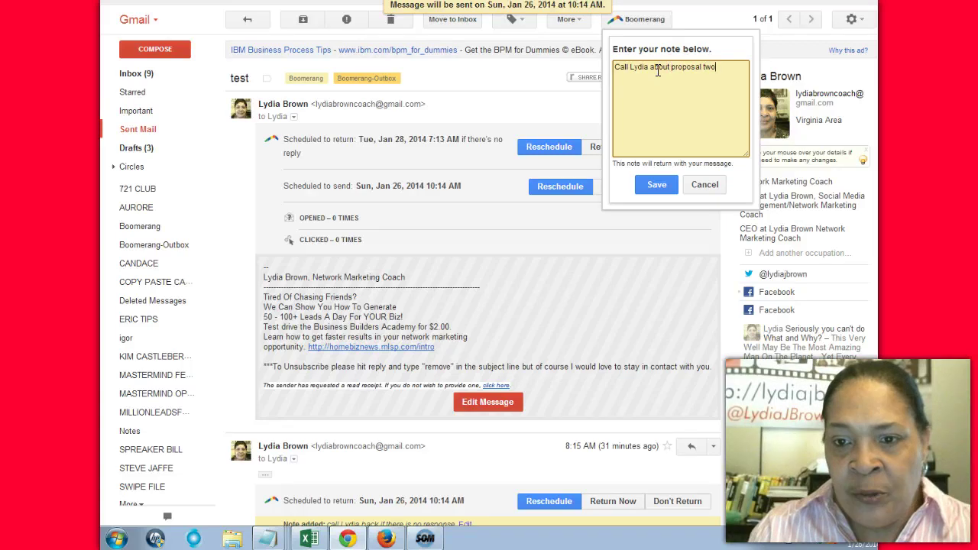
text( days from now.)
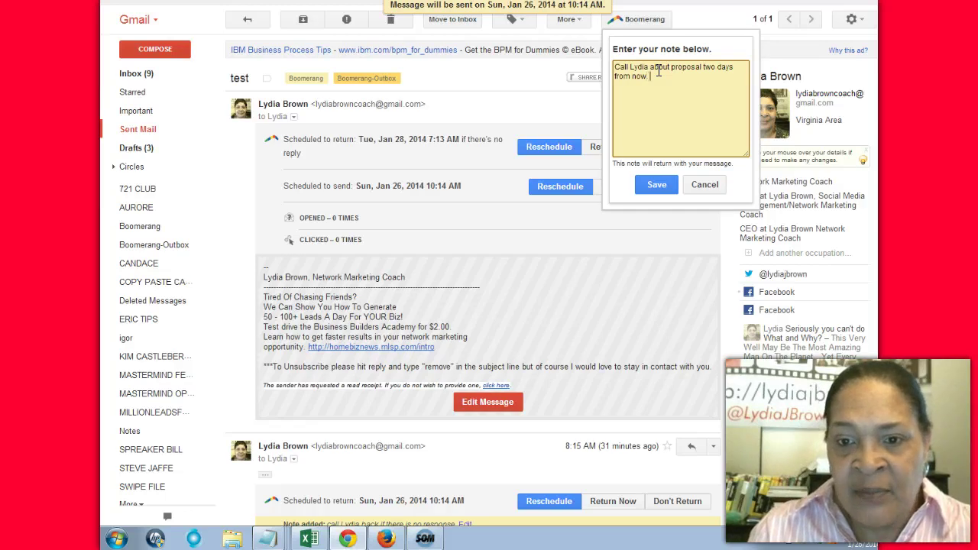
text(A)
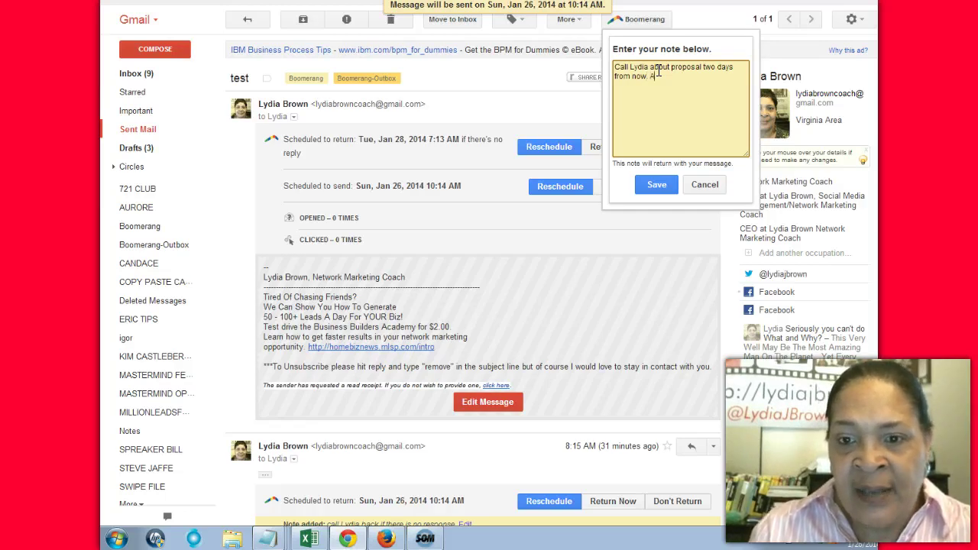
text(nout i)
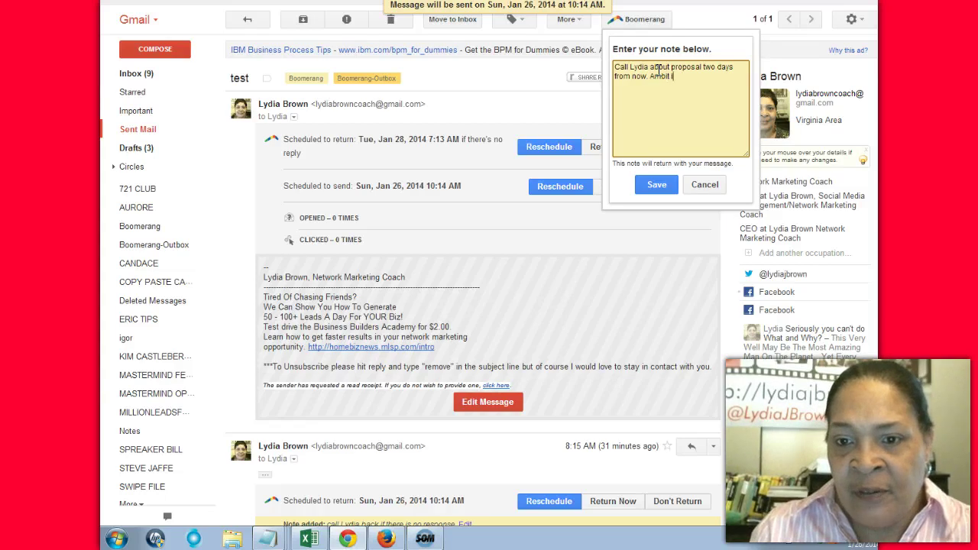
text(nformations)
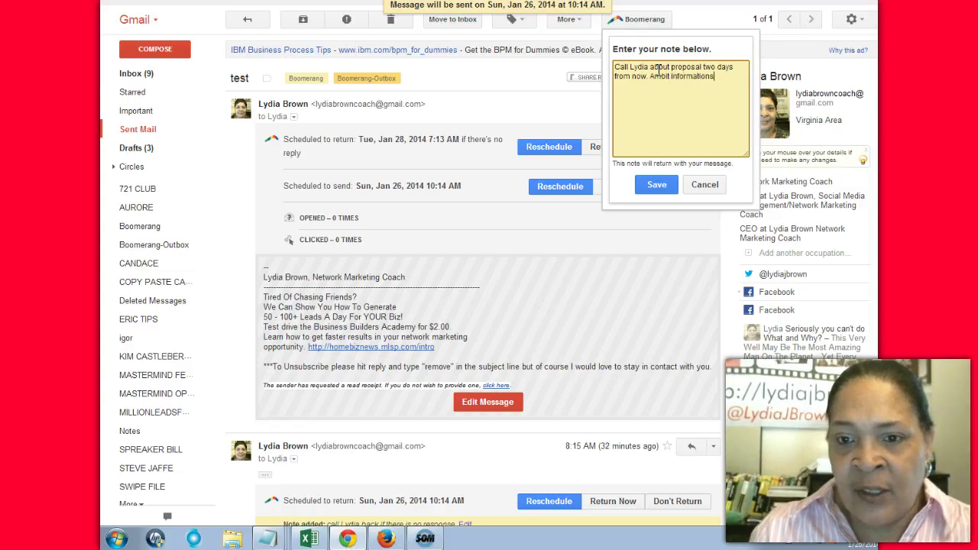
click(673, 67)
click(654, 180)
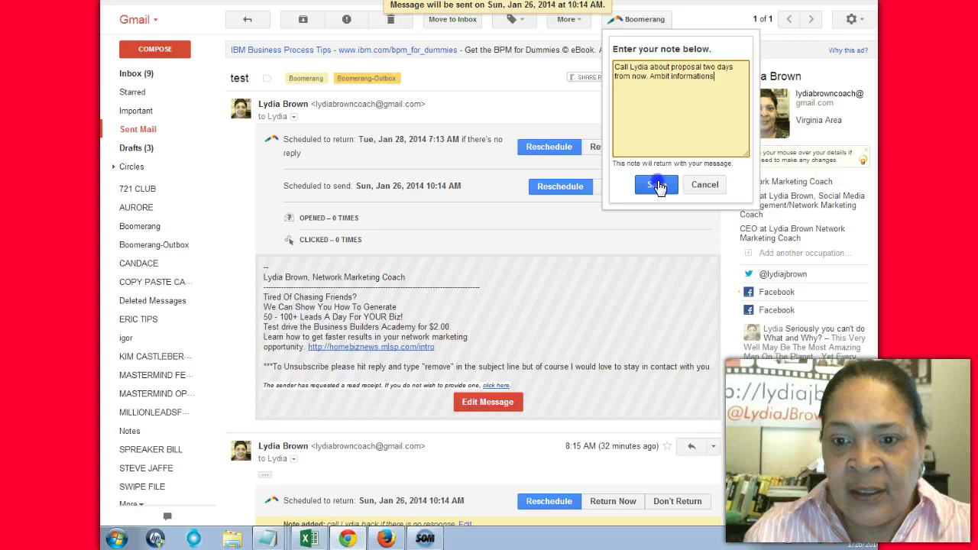
click(659, 187)
click(533, 73)
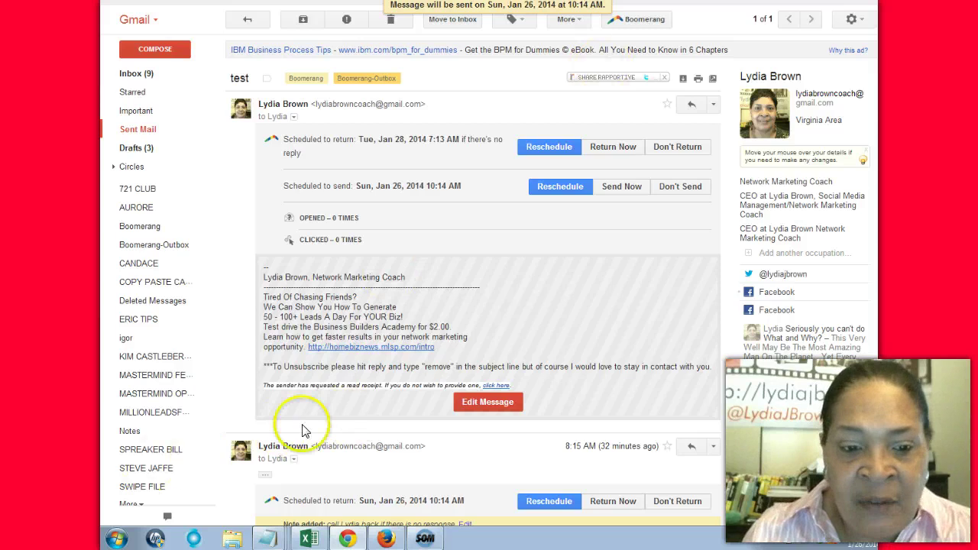
drag(262, 368, 714, 366)
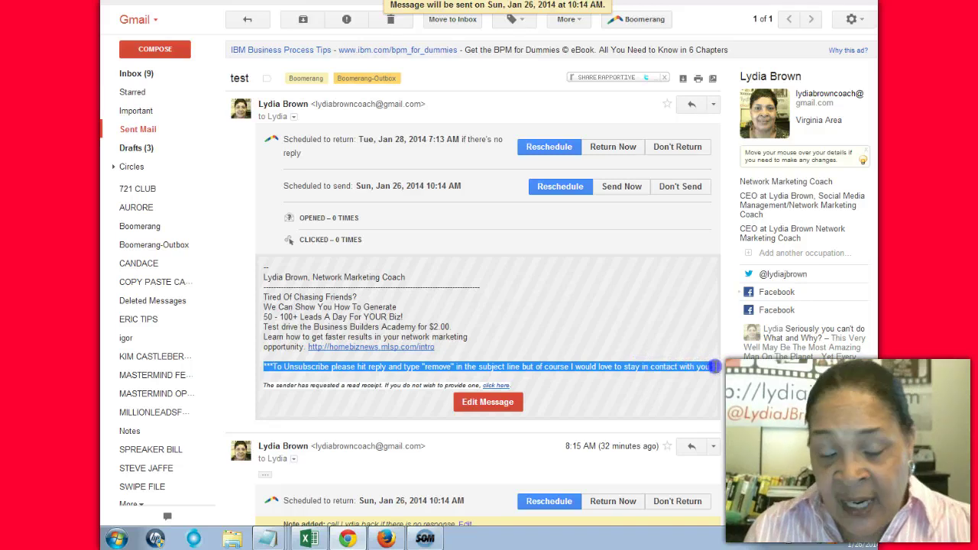
click(555, 319)
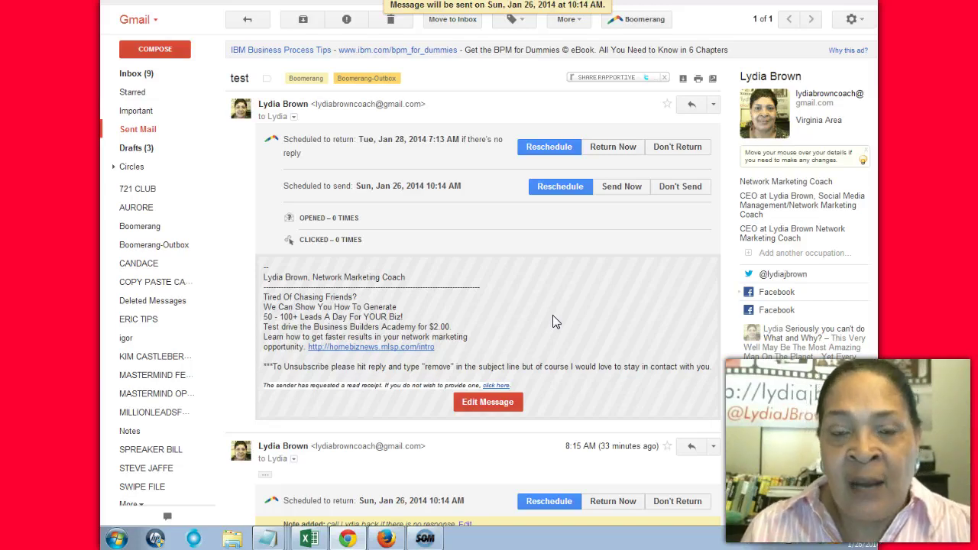
click(491, 319)
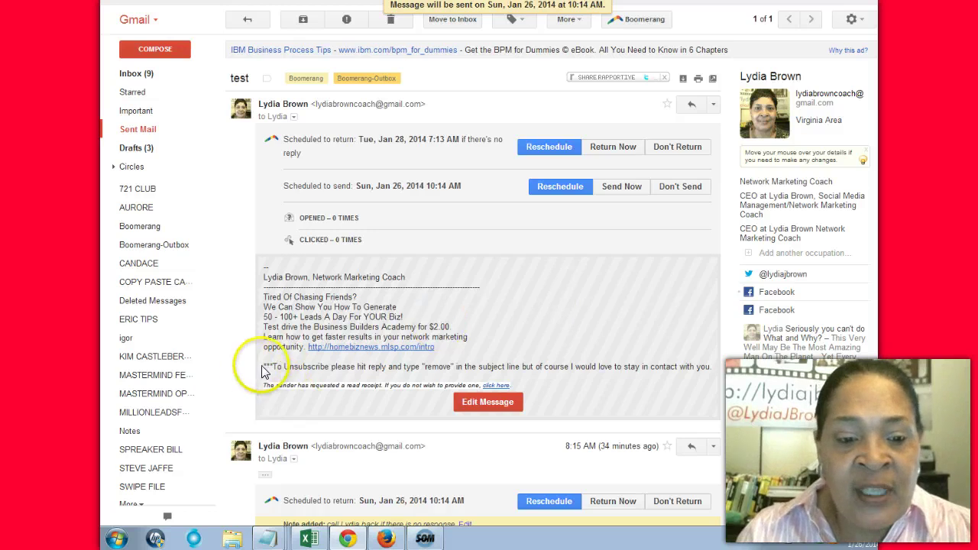
click(330, 366)
drag(330, 366, 730, 367)
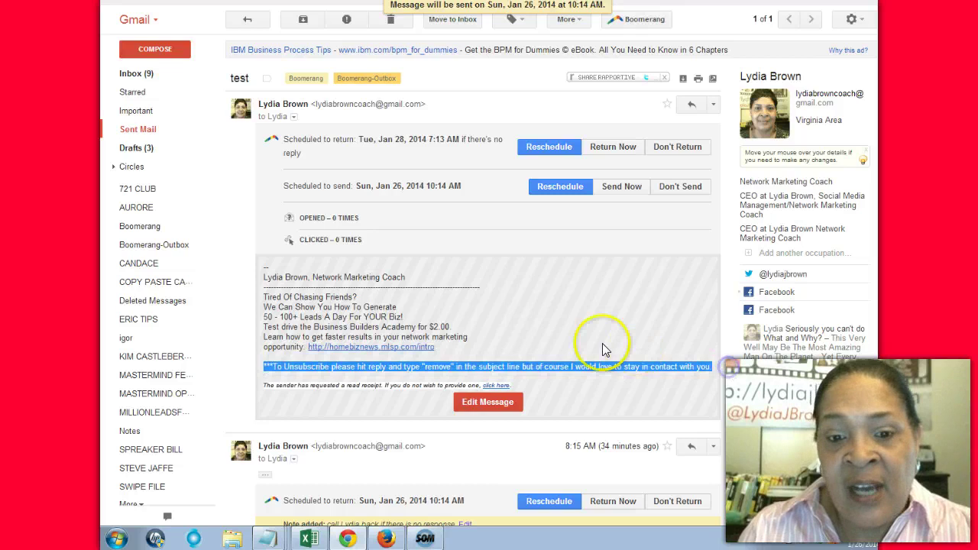
click(548, 310)
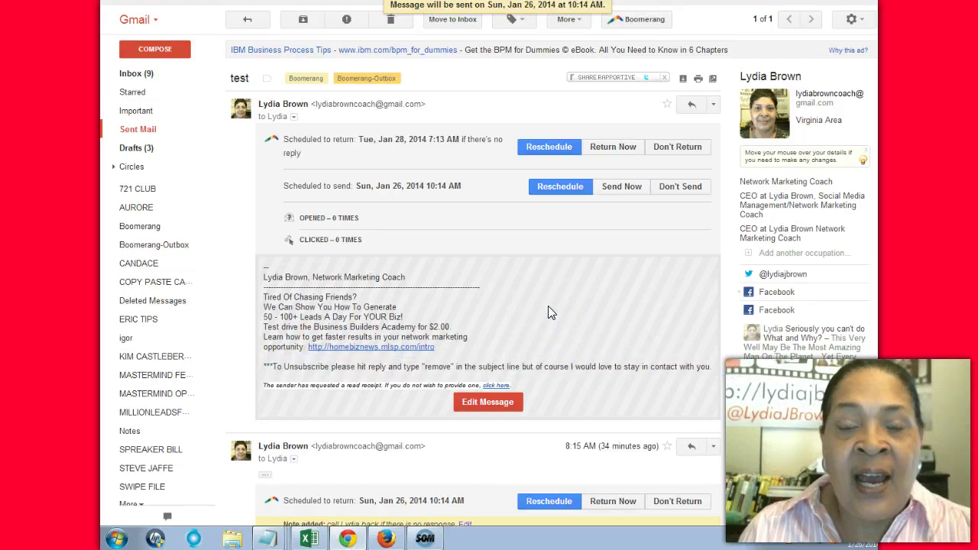